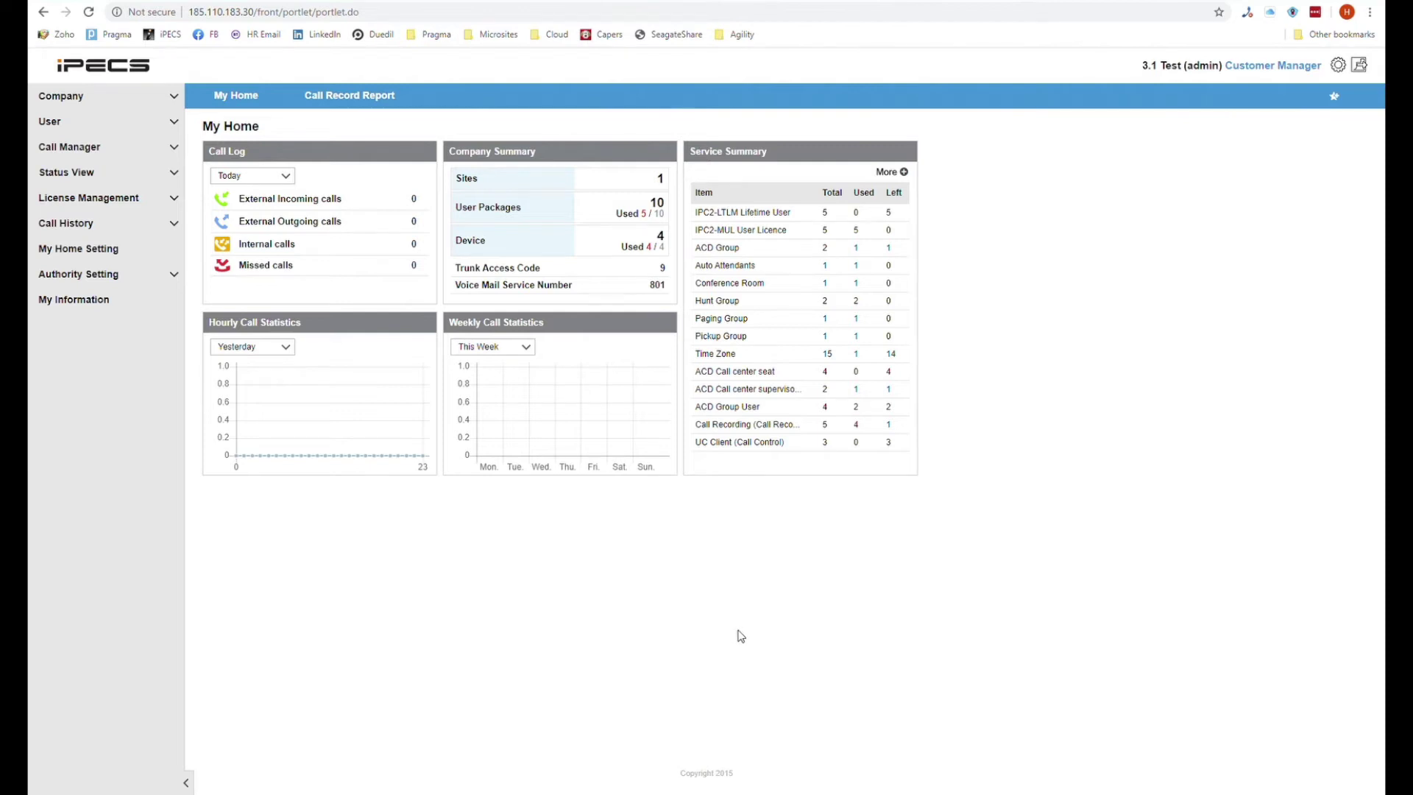
Step: Open Call Manager's Call Record Report and bring up the start-date calendar (still 2020-03-14)
{"action": "left_click", "coordinate": [174, 152]}
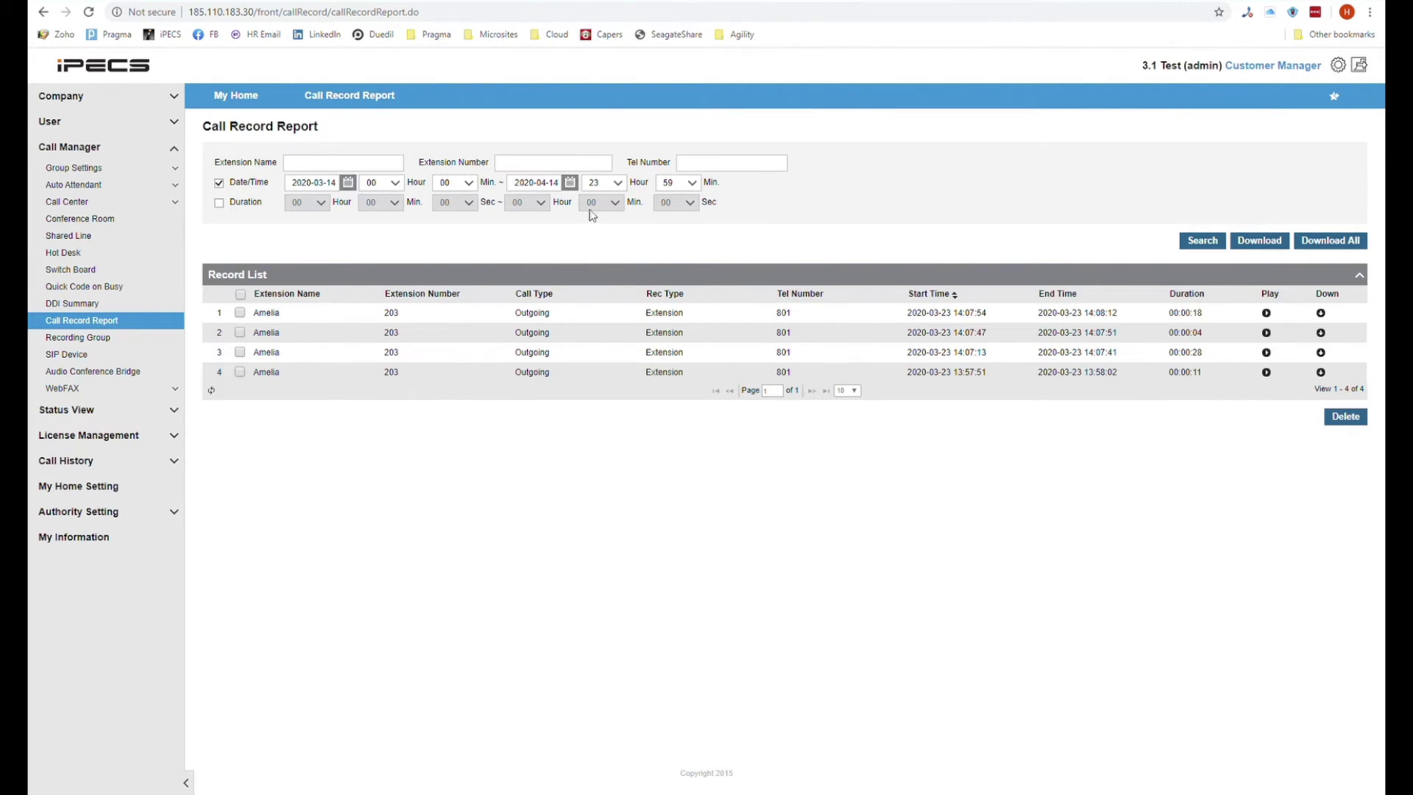
{"action": "left_click", "coordinate": [349, 185]}
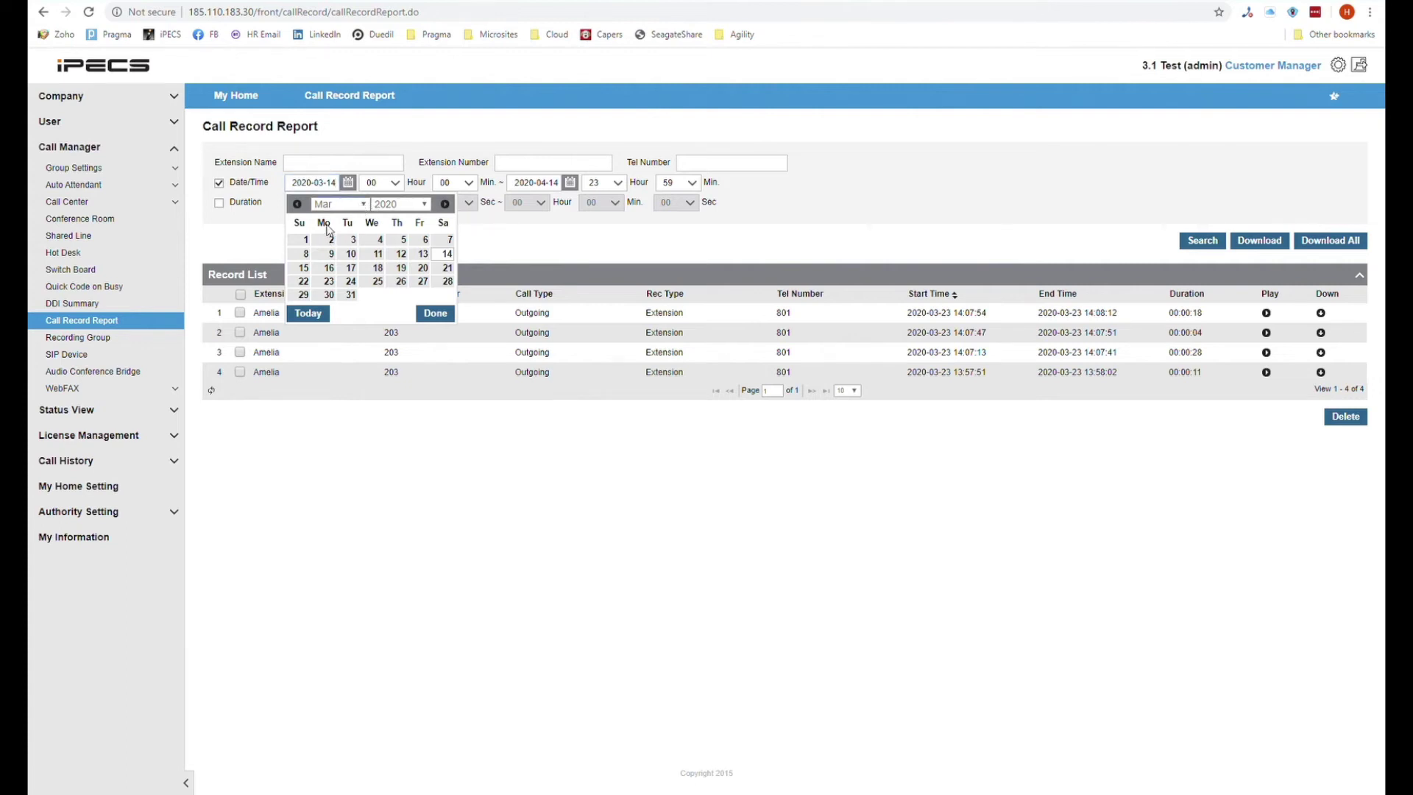
Step: Close the calendar, play row 1's 18-second recording, and close the Play dialog
{"action": "left_click", "coordinate": [435, 313]}
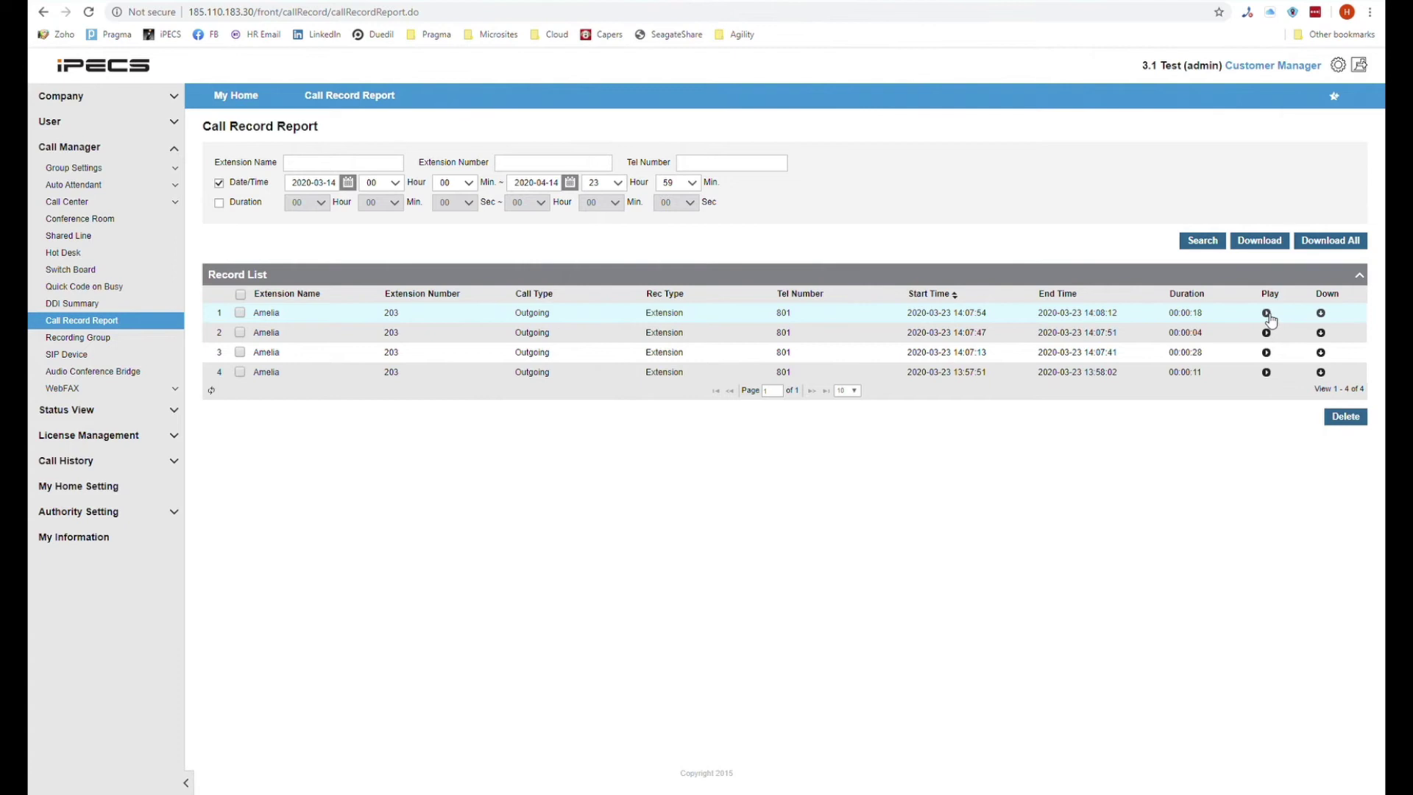
{"action": "left_click", "coordinate": [1267, 314]}
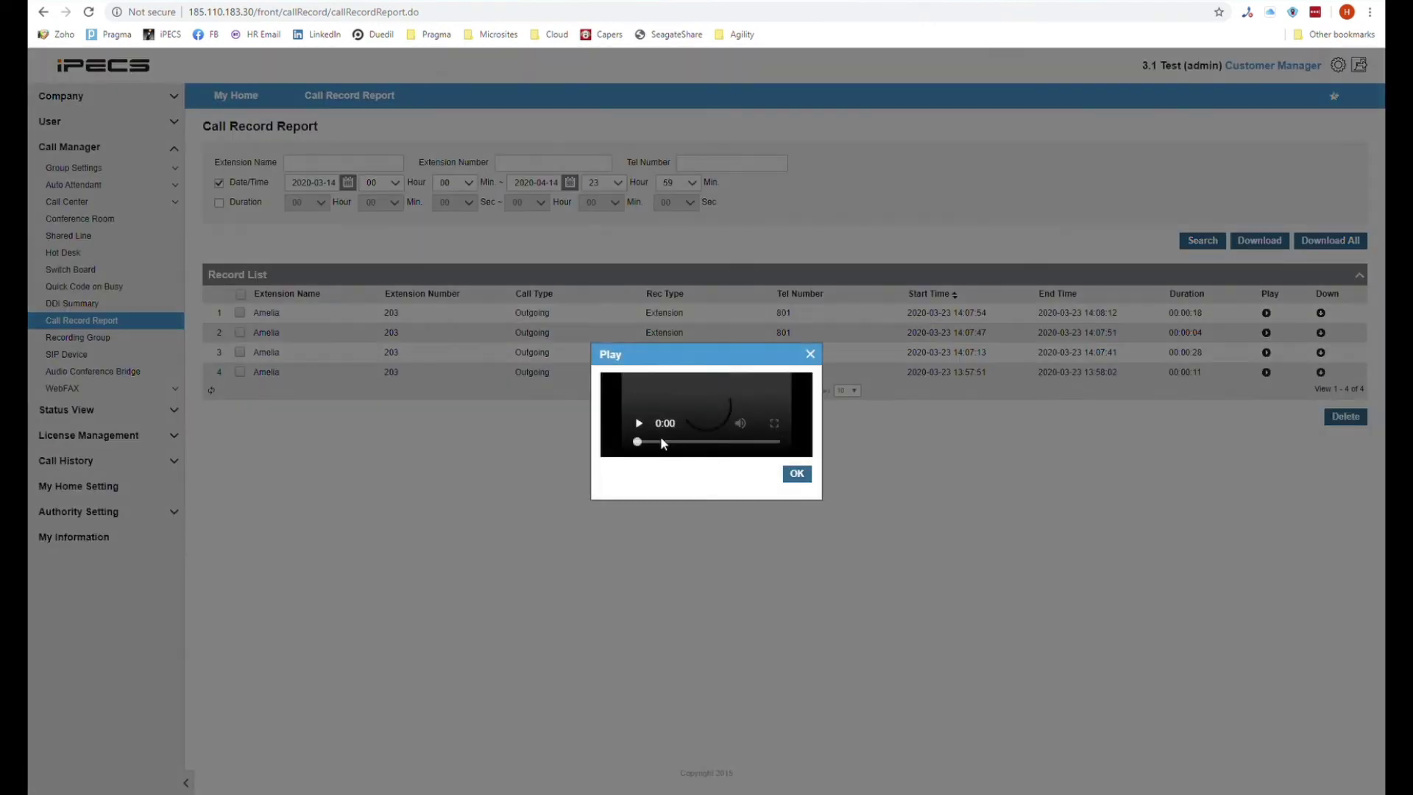
{"action": "left_click", "coordinate": [641, 437]}
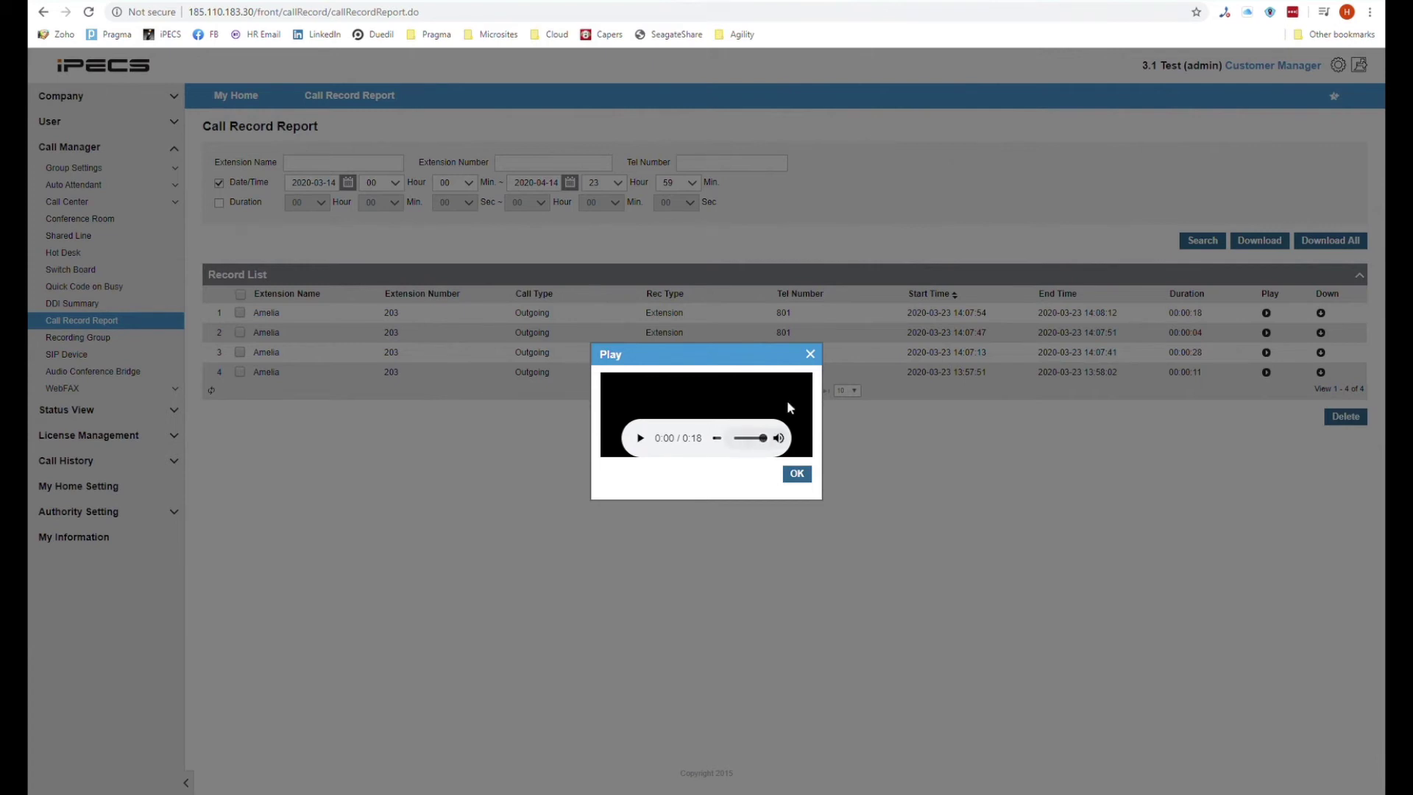
{"action": "left_click", "coordinate": [810, 355]}
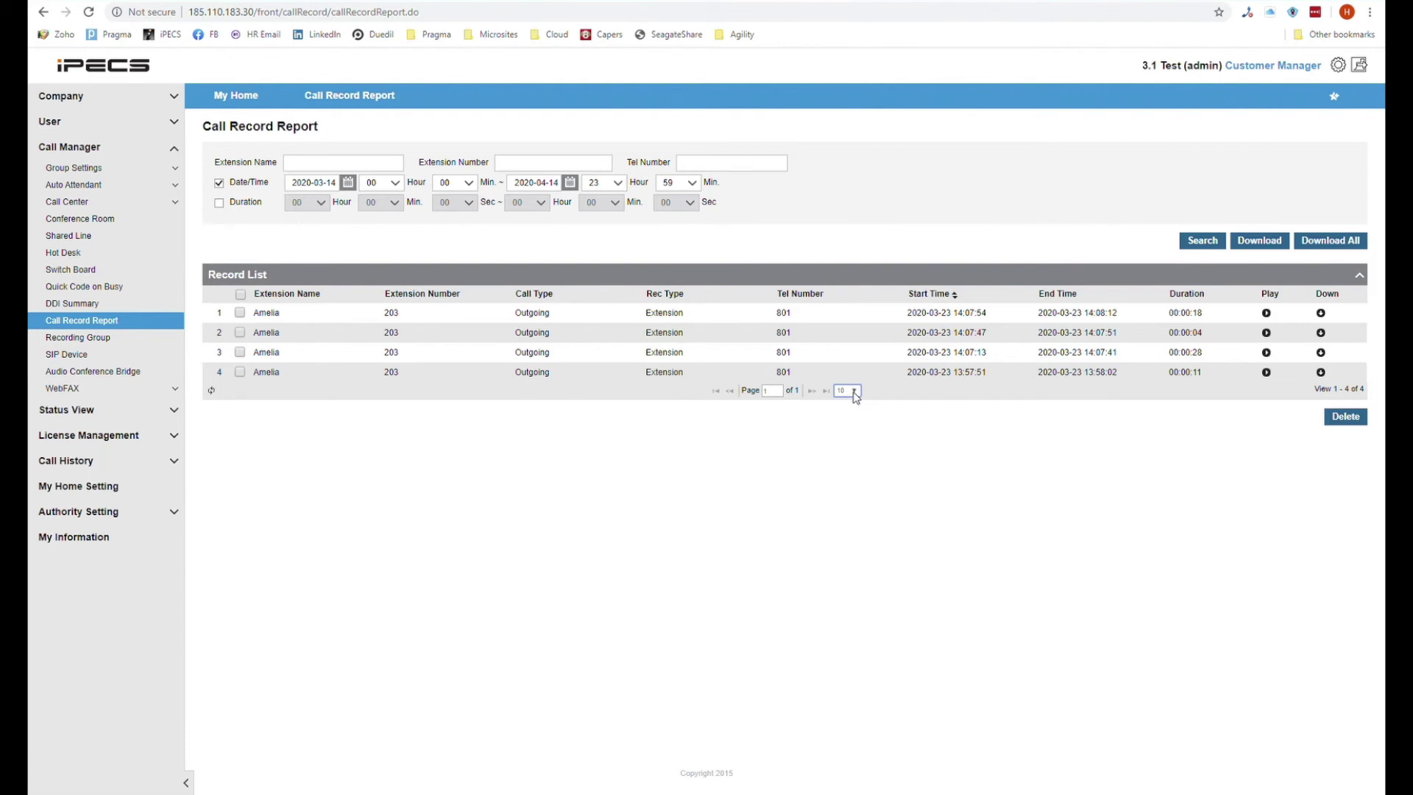
Step: Tick the Record List's select-all checkbox to mark all four call records
{"action": "left_click", "coordinate": [239, 295]}
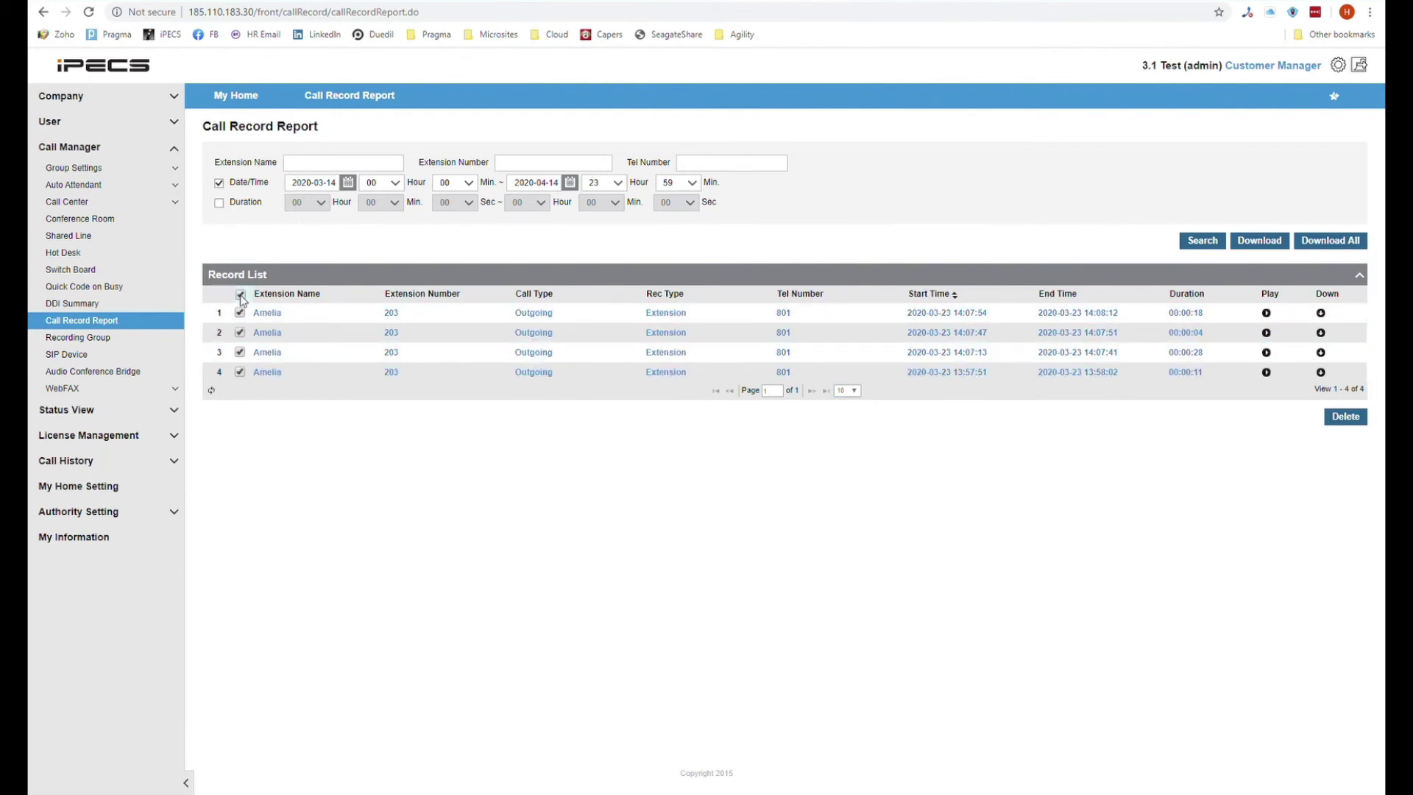